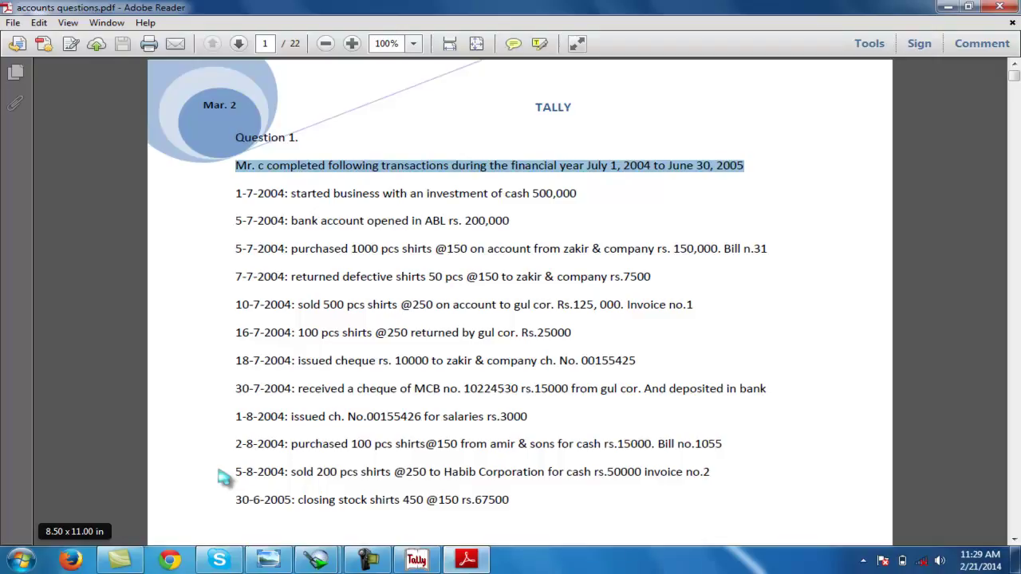
# Switch from the accounts questions PDF to Tally 9 using the taskbar
pyautogui.click(408, 563)
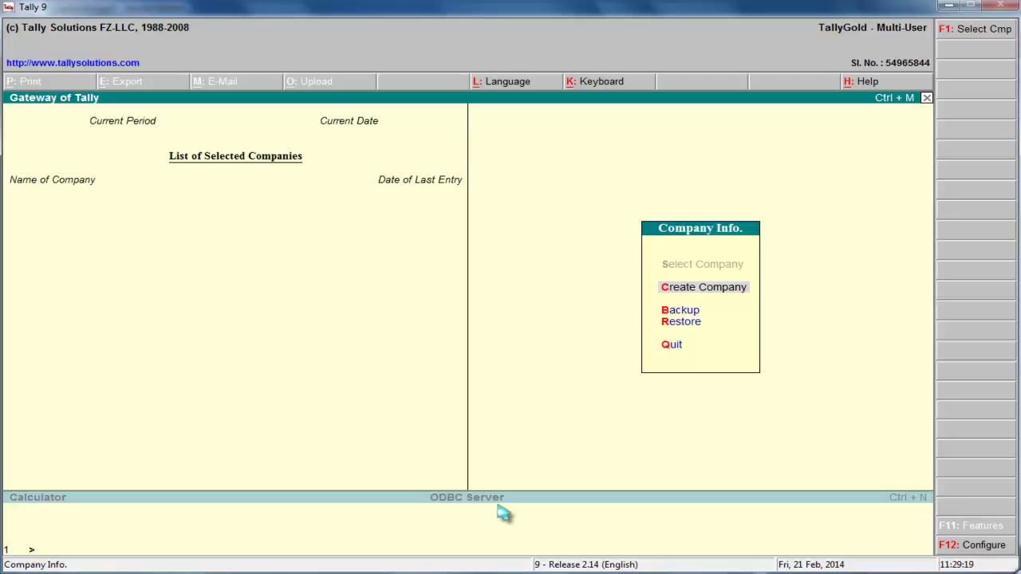
pyautogui.press('Down')
pyautogui.press('Up')
pyautogui.press('Down')
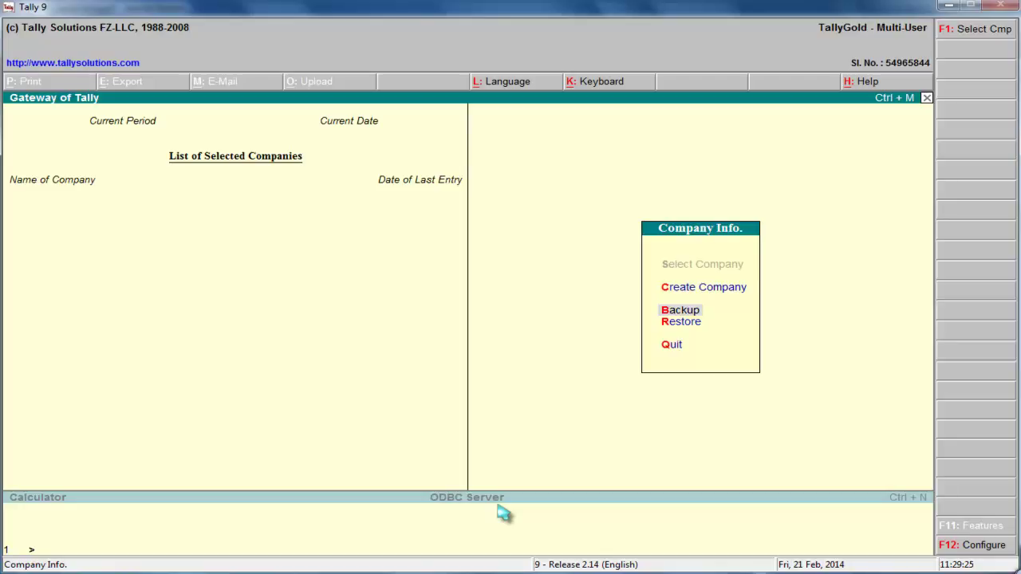
pyautogui.press('Down')
pyautogui.press('Down')
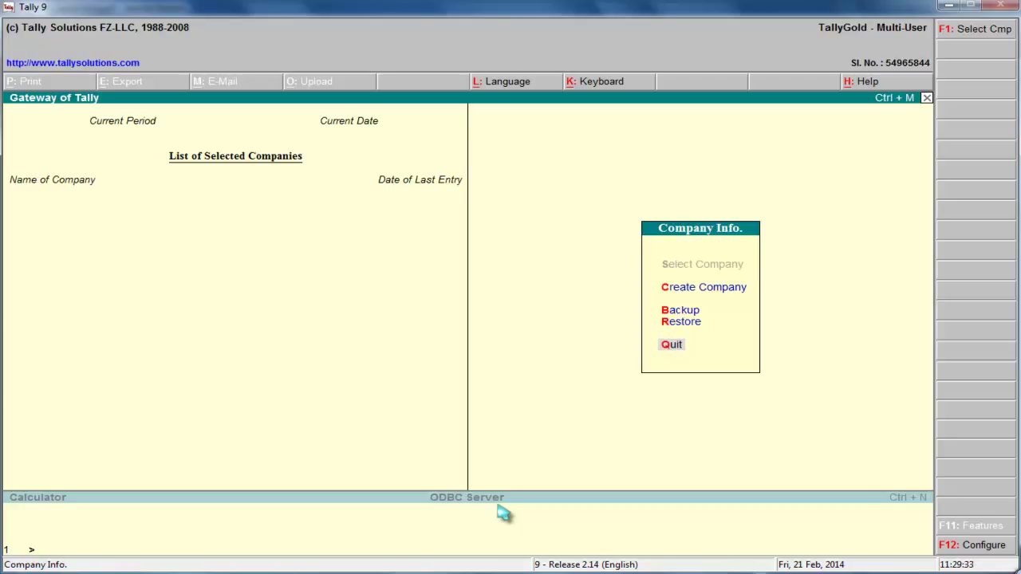
pyautogui.press('Return')
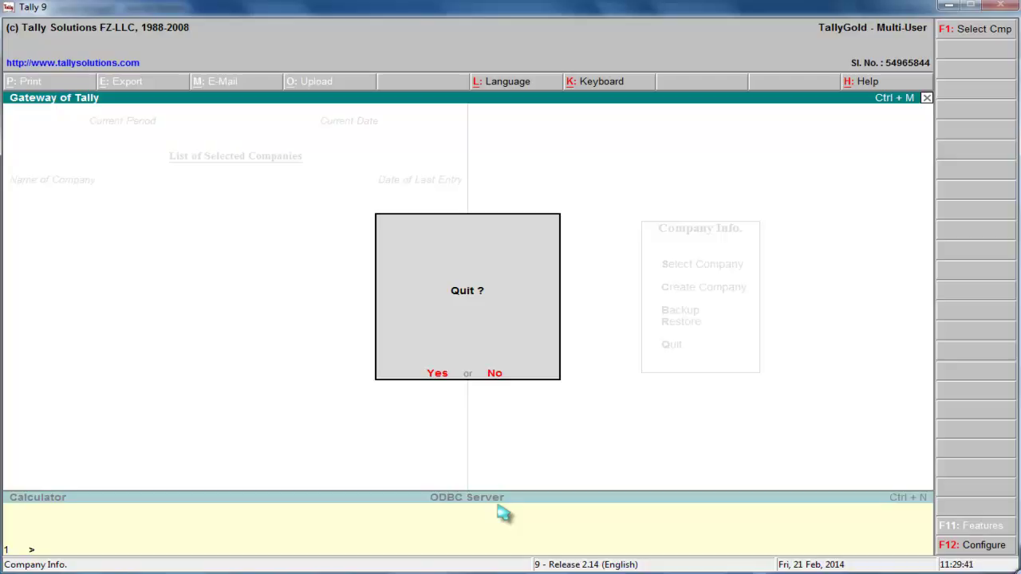
pyautogui.press('n')
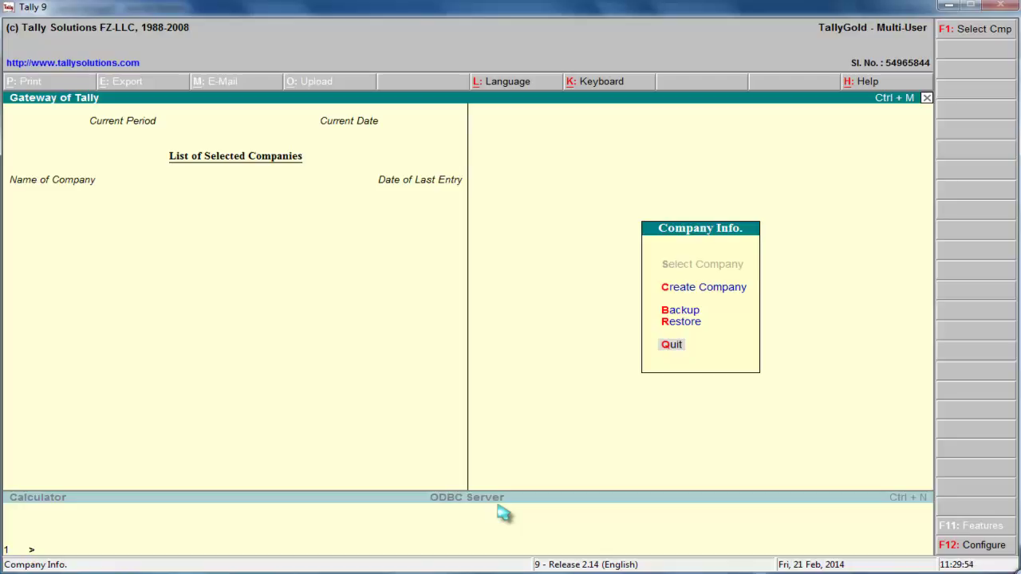
pyautogui.press('Up')
pyautogui.press('Up')
pyautogui.press('Up')
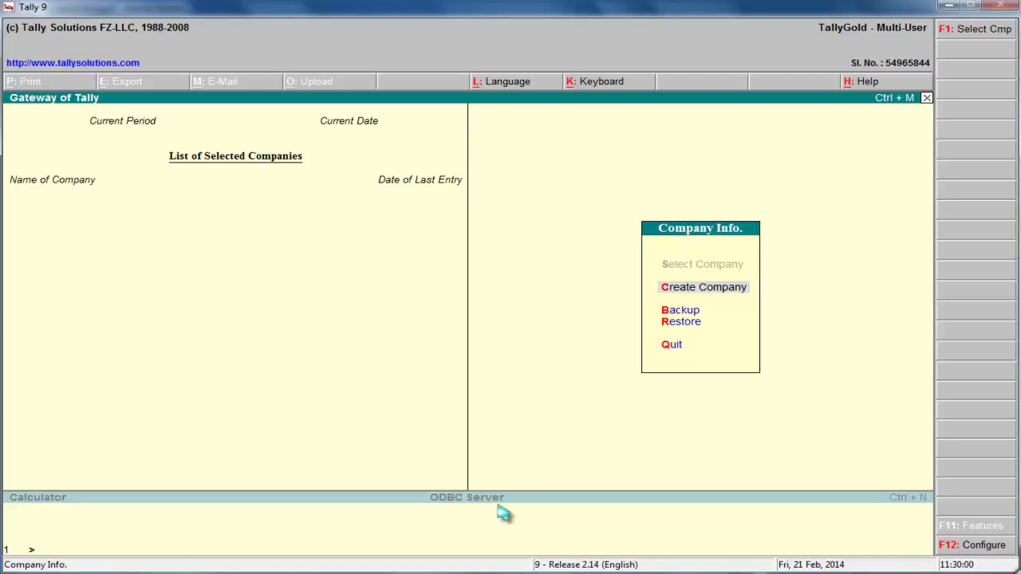
# Start a new company named 'Mr. C & Co' and keep the matching mailing name
pyautogui.click(690, 296)
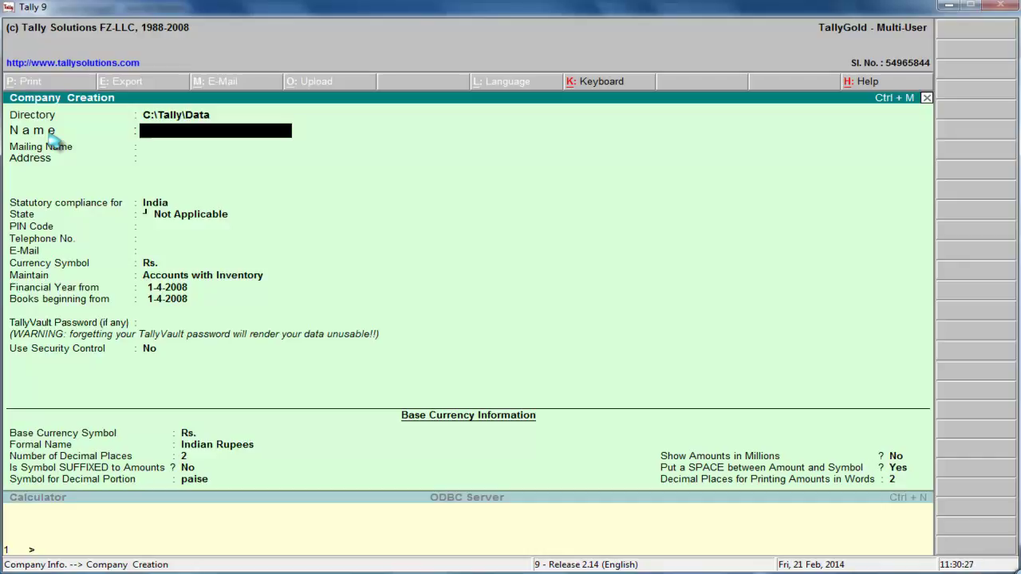
pyautogui.write('Mr. C & Co')
pyautogui.press('Return')
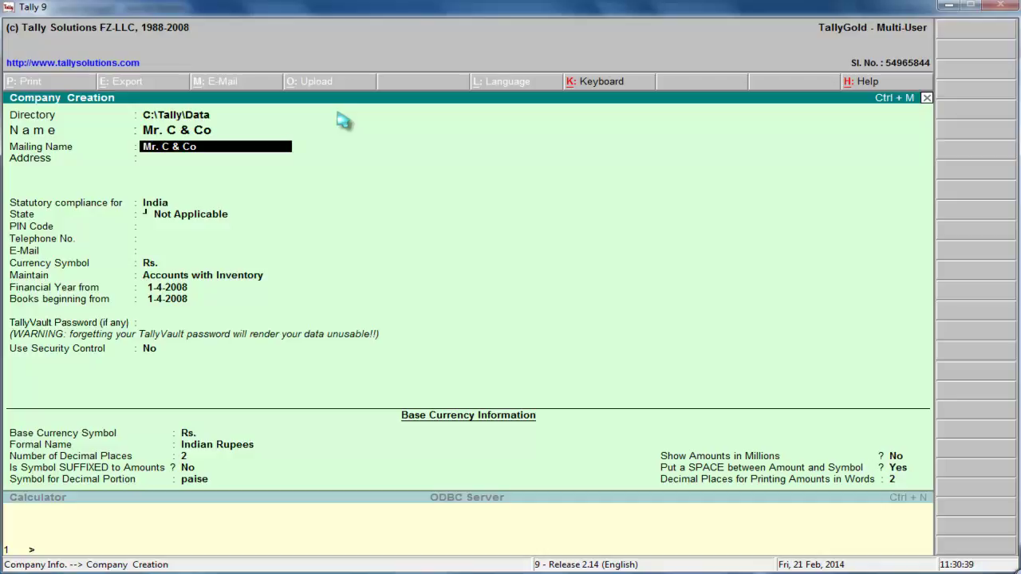
pyautogui.press('Return')
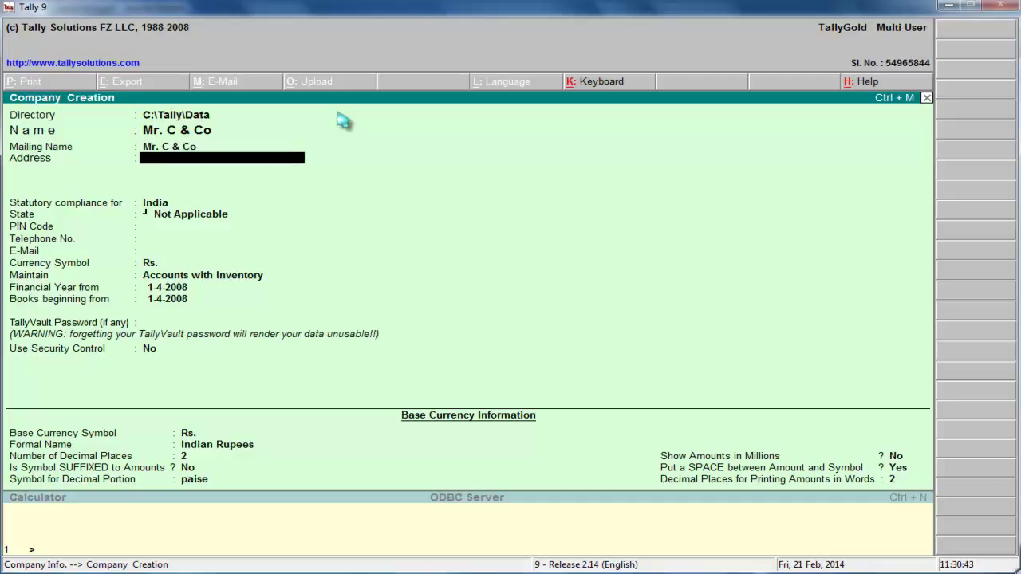
# Enter the company's address, correcting the mistyped text
pyautogui.write('Server')
pyautogui.press('BackSpace')
pyautogui.press('BackSpace')
pyautogui.press('BackSpace')
pyautogui.press('BackSpace')
pyautogui.press('BackSpace')
pyautogui.press('BackSpace')
pyautogui.press('BackSpace')
pyautogui.press('Return')
pyautogui.write('Satillite Town Bwp')
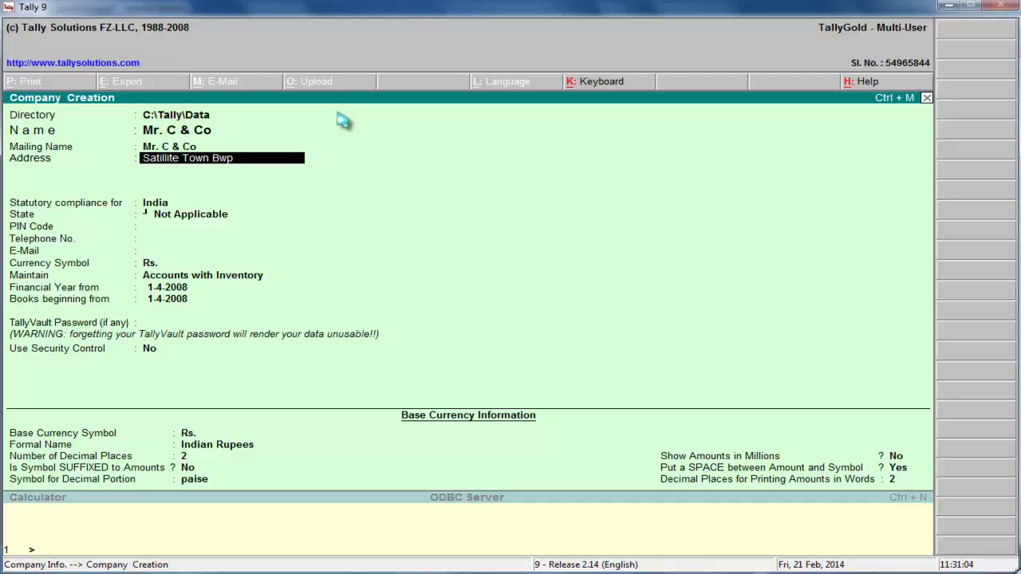
pyautogui.press('Return')
pyautogui.press('Return')
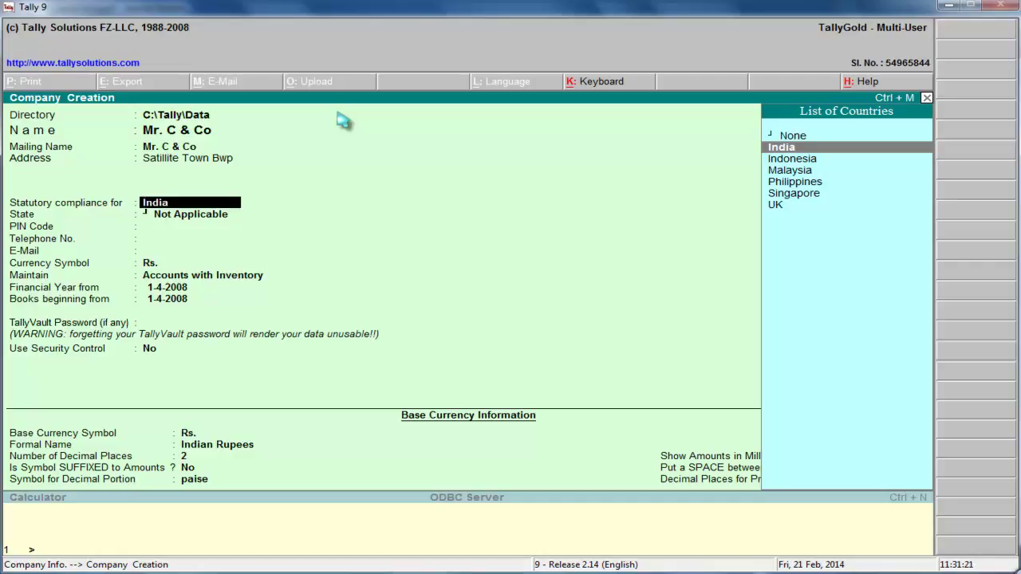
# Choose None from the List of Countries for statutory compliance
pyautogui.press('Down')
pyautogui.press('Down')
pyautogui.press('Down')
pyautogui.press('Down')
pyautogui.press('Up')
pyautogui.press('Down')
pyautogui.press('Down')
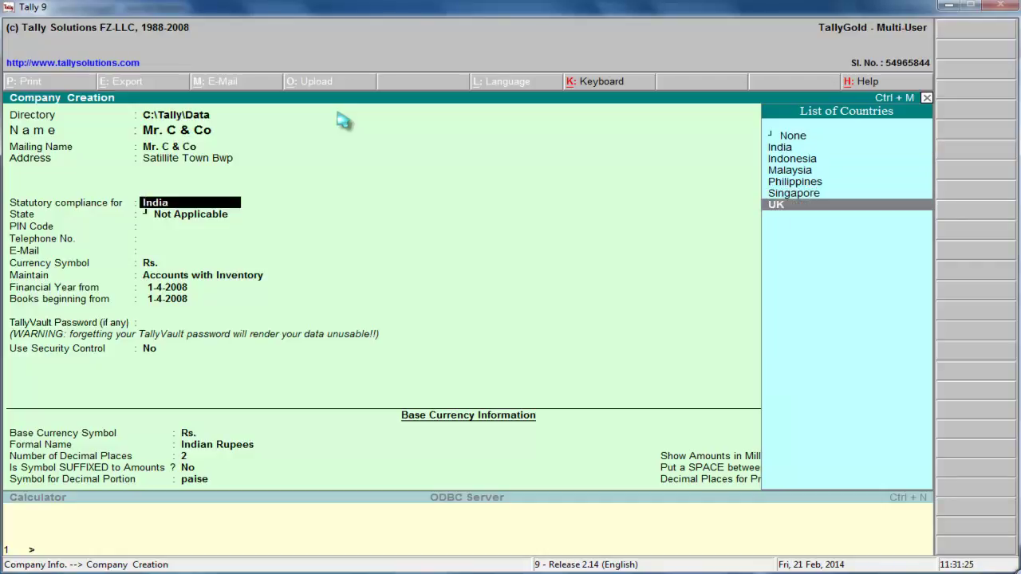
pyautogui.press('Up')
pyautogui.press('Up')
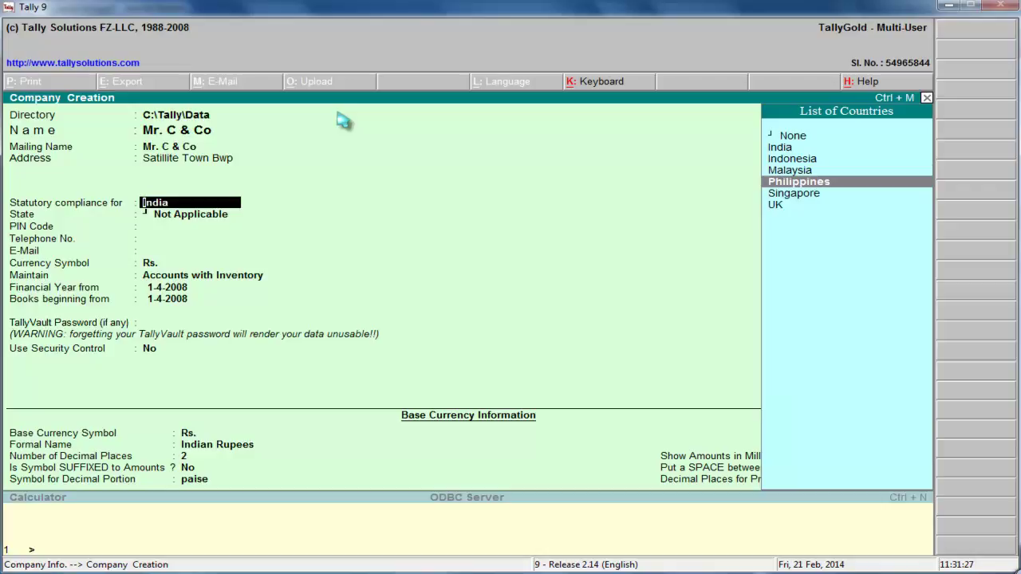
pyautogui.press('Up')
pyautogui.press('Up')
pyautogui.press('Up')
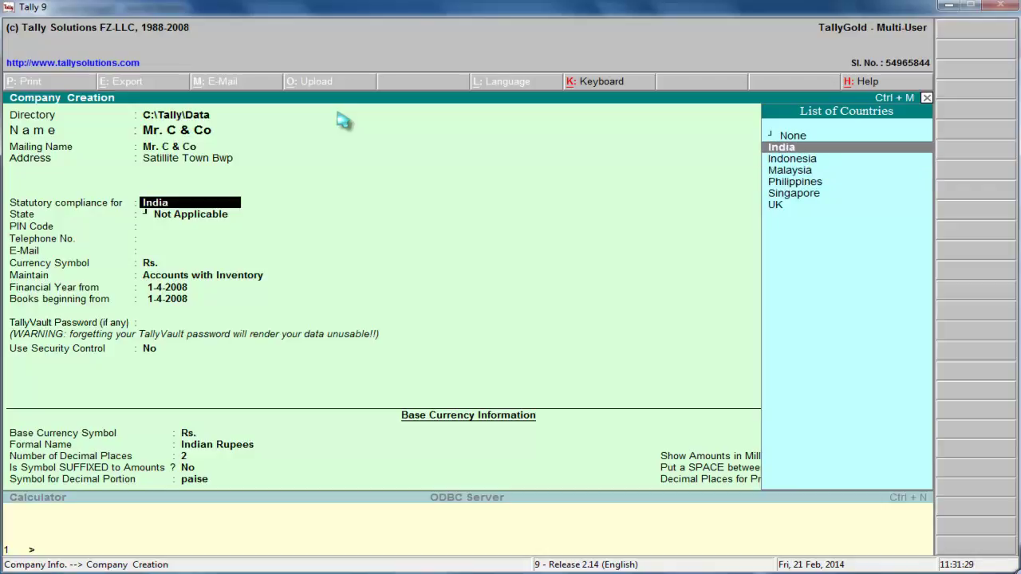
pyautogui.press('Up')
pyautogui.press('Down')
pyautogui.press('Up')
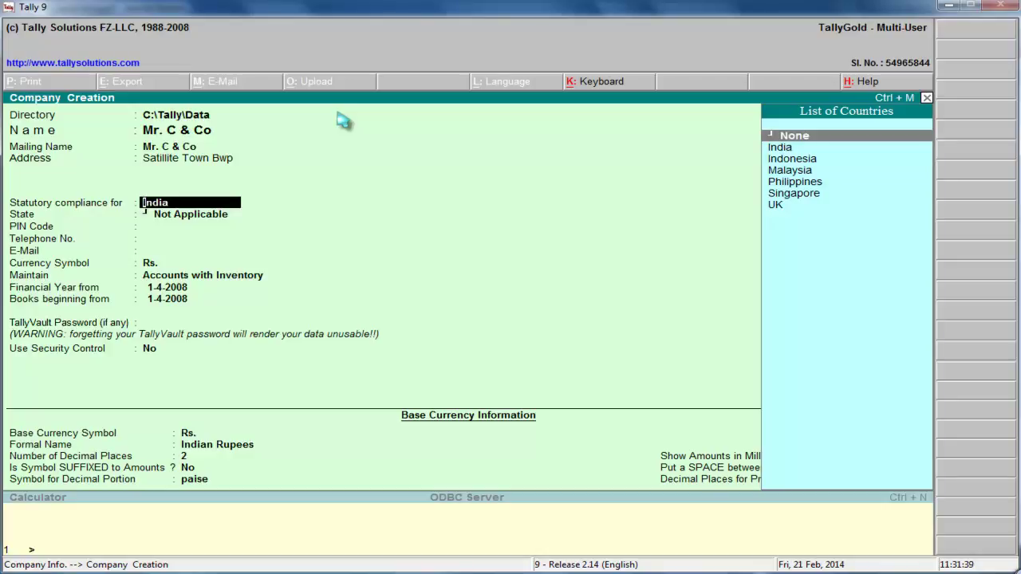
pyautogui.press('Return')
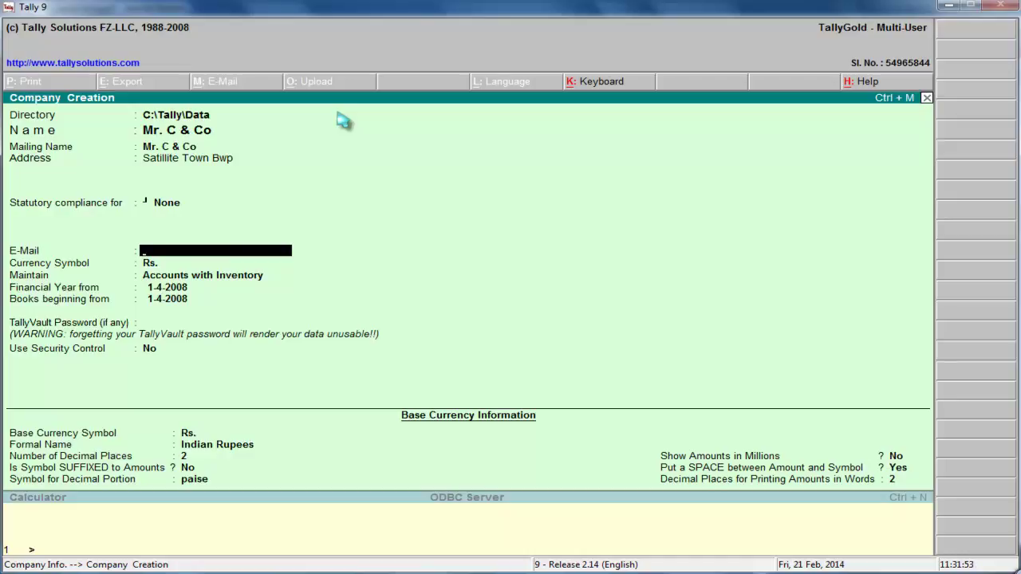
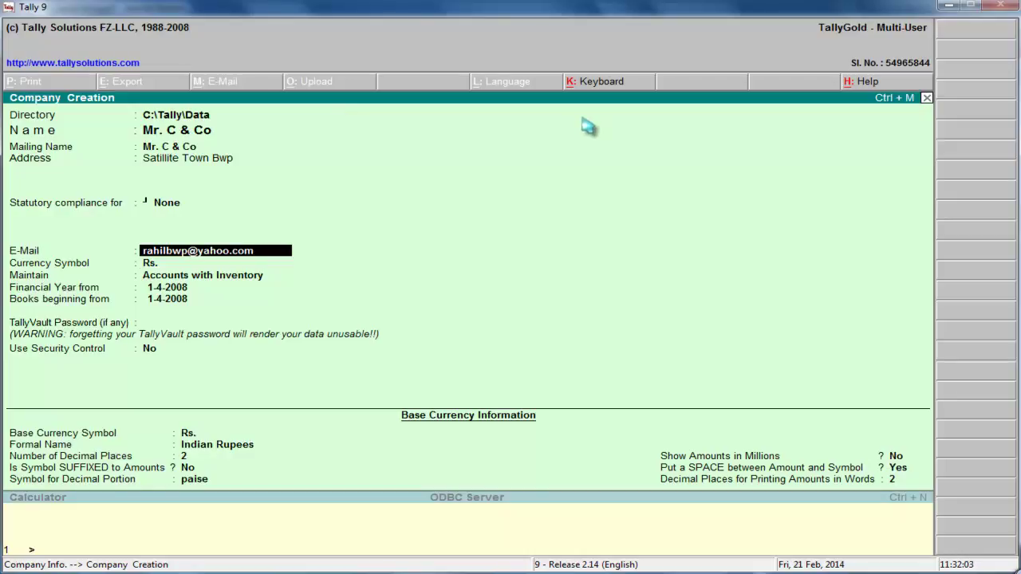
# Enter the company's e-mail address and set the currency symbol to Rs. instead of $
pyautogui.press('Return')
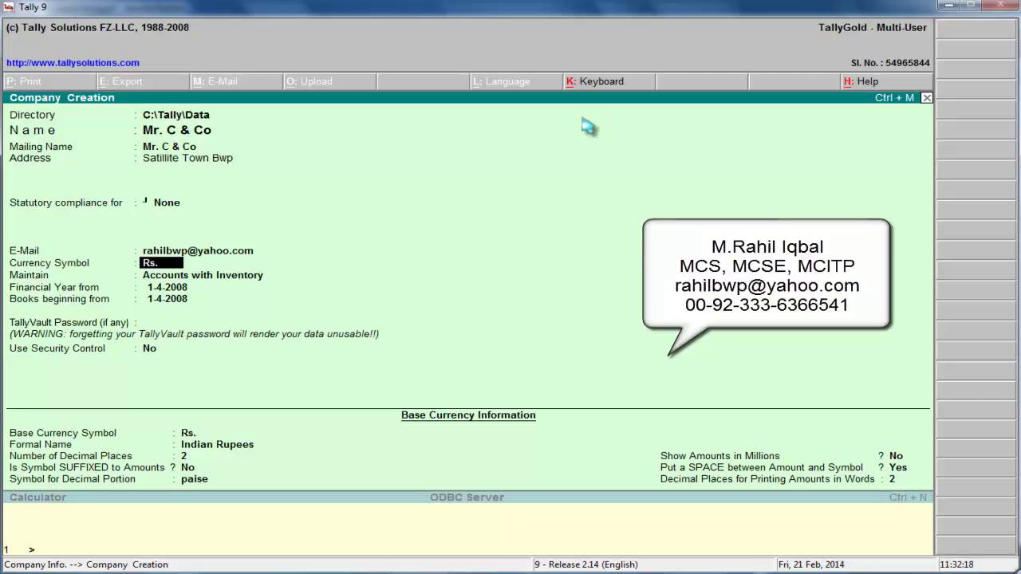
pyautogui.write('$')
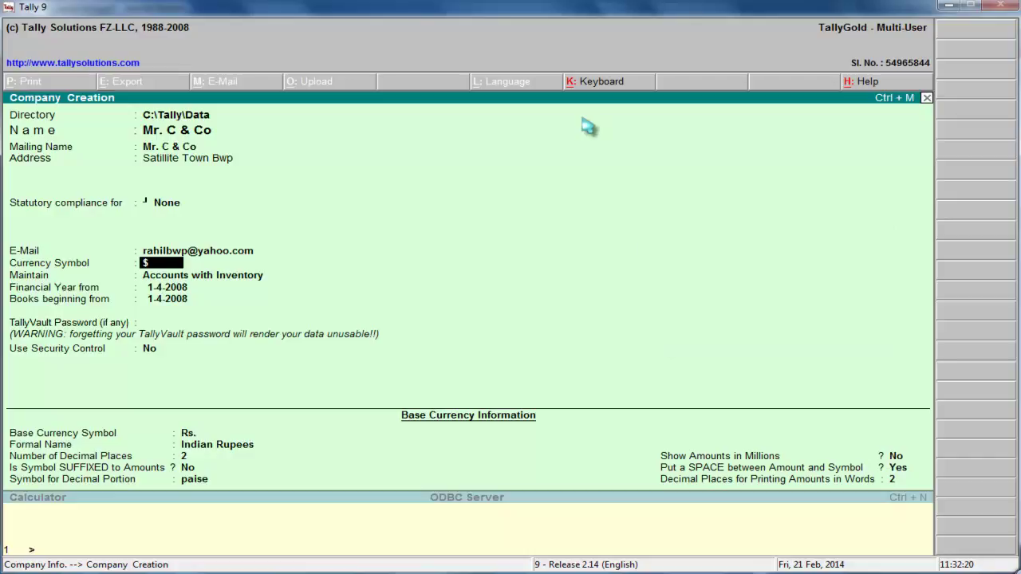
pyautogui.press('BackSpace')
pyautogui.write('Rs.')
pyautogui.press('Return')
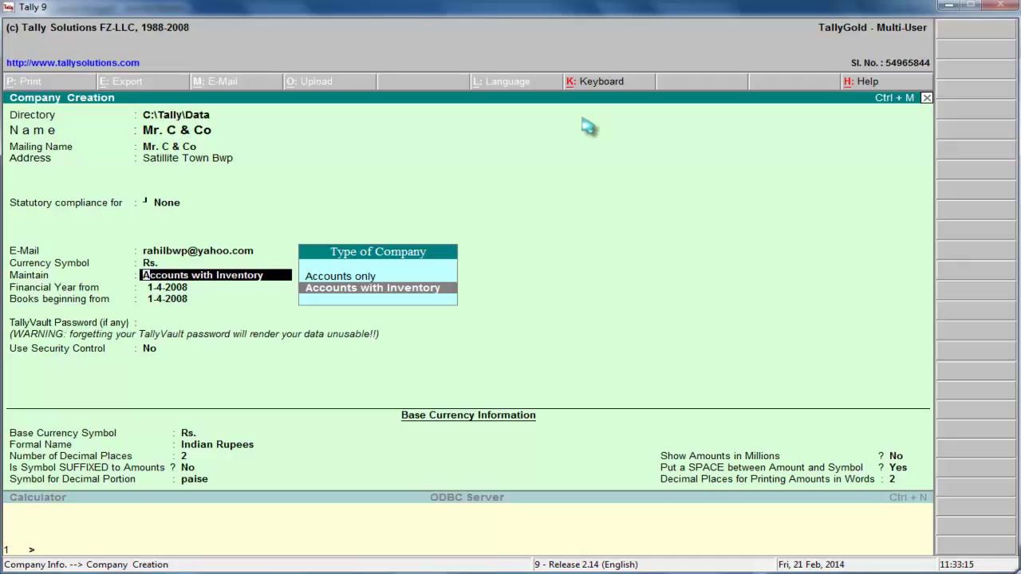
# Keep Accounts with Inventory as the type of company
pyautogui.press('Up')
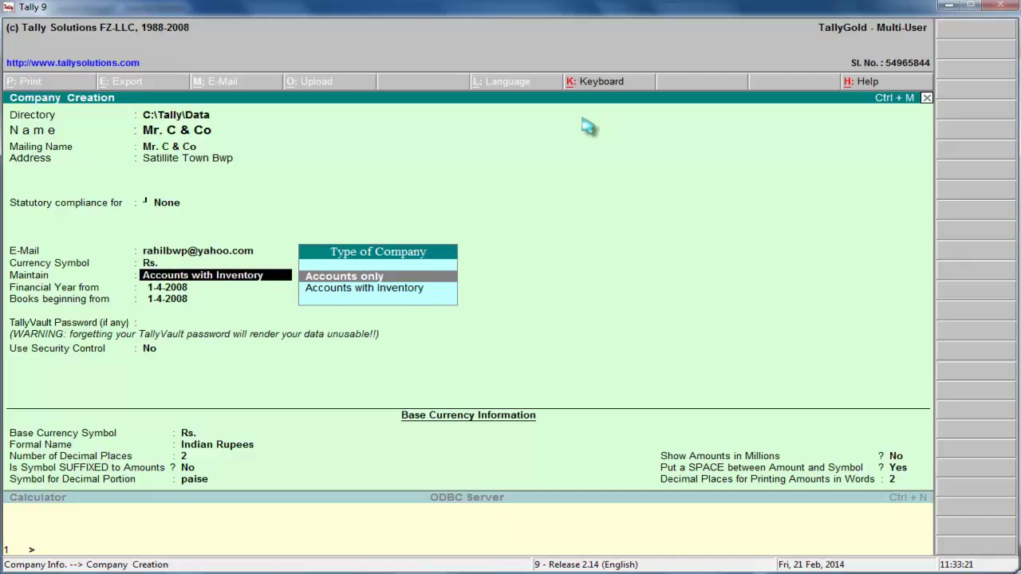
pyautogui.press('Down')
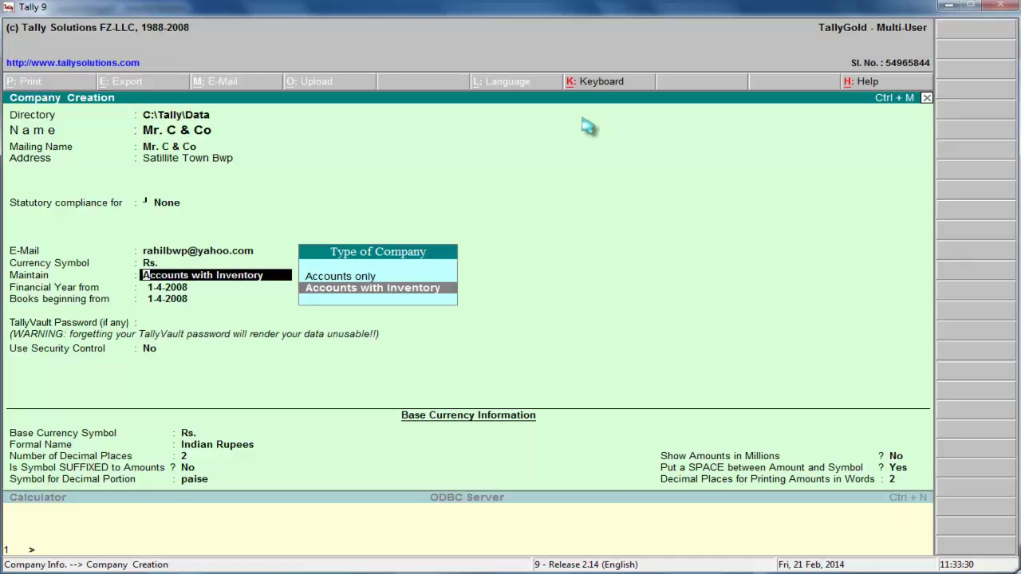
pyautogui.press('Return')
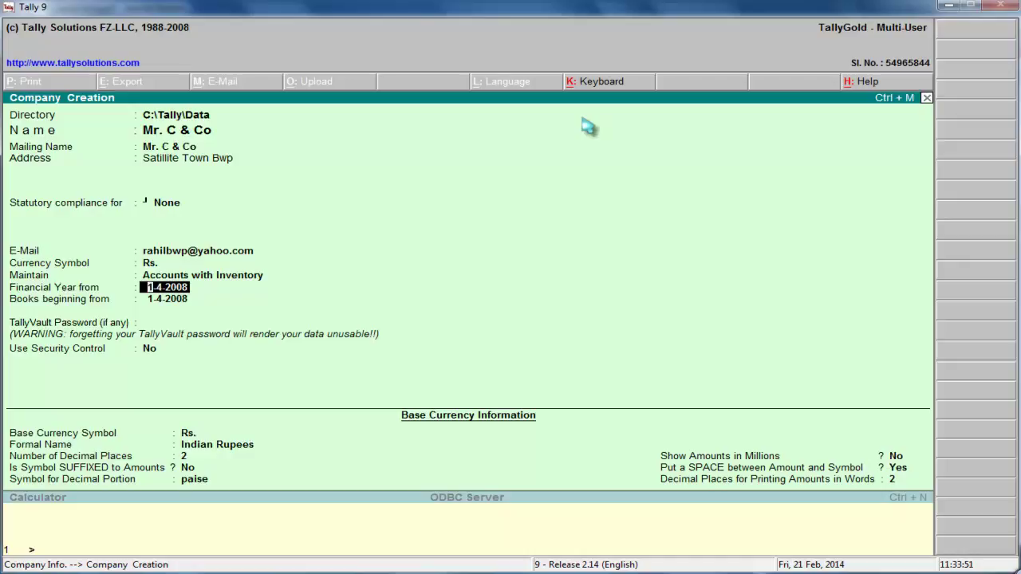
# Leave Financial Year from and Books beginning from both at 1-4-2008
pyautogui.press('Return')
pyautogui.press('Up')
pyautogui.press('Return')
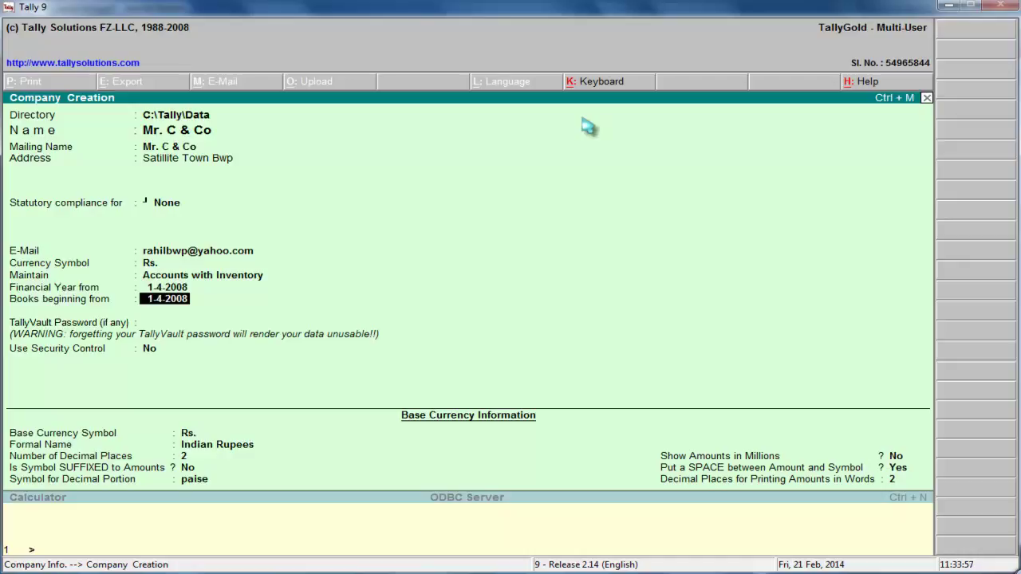
pyautogui.press('Up')
pyautogui.press('Return')
pyautogui.press('Up')
pyautogui.press('Return')
pyautogui.press('Up')
pyautogui.press('Return')
pyautogui.press('Up')
pyautogui.press('Return')
pyautogui.press('Return')
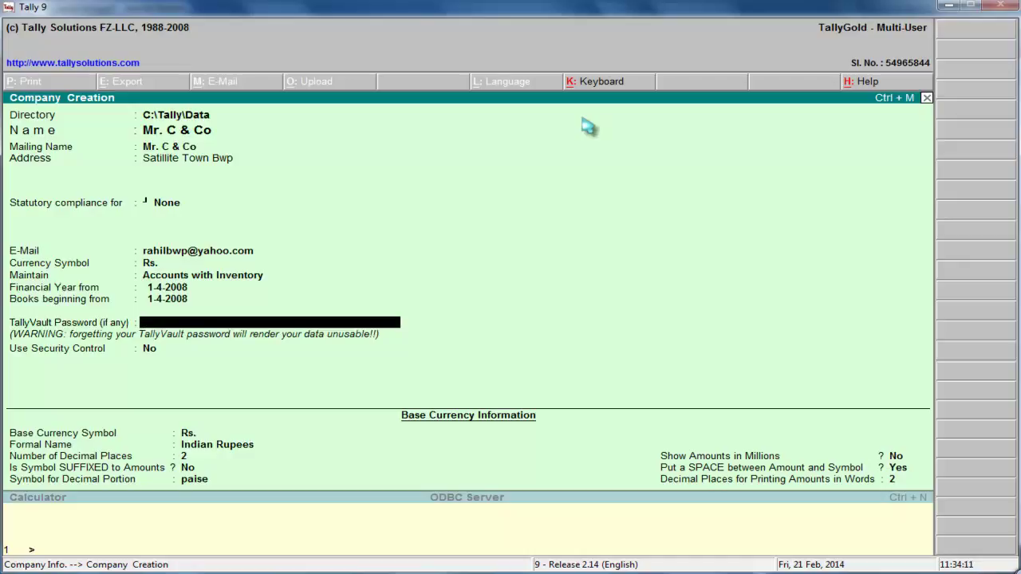
# Enter and repeat the TallyVault password, leaving Use Security Control at No
pyautogui.write('**')
pyautogui.press('BackSpace')
pyautogui.press('BackSpace')
pyautogui.press('BackSpace')
pyautogui.press('Return')
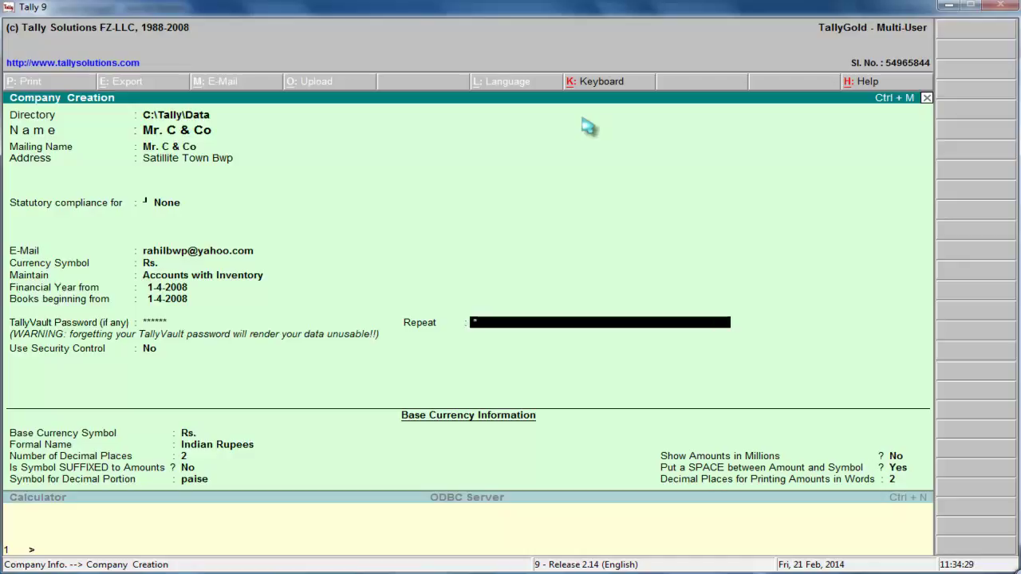
pyautogui.press('Return')
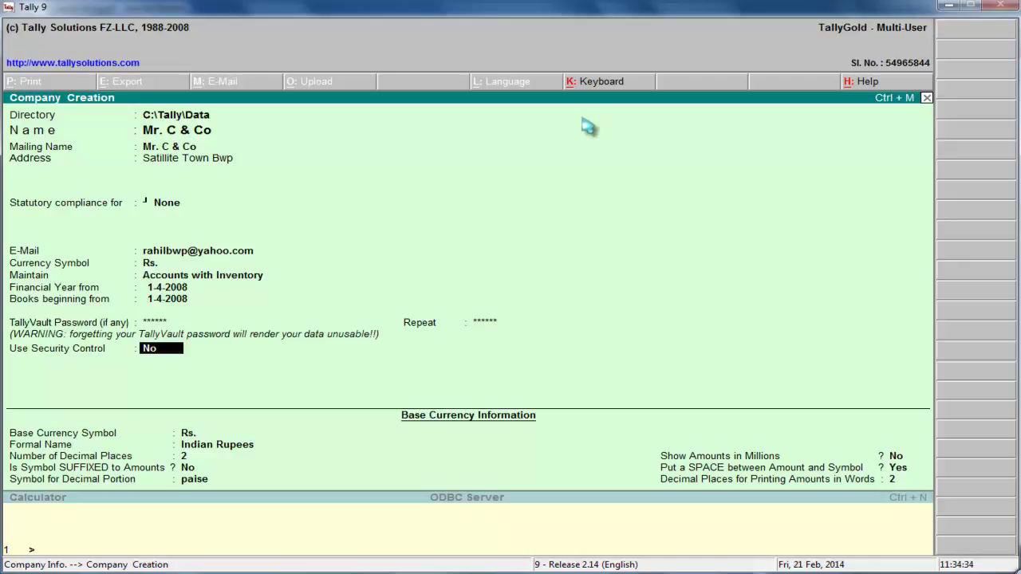
pyautogui.press('Return')
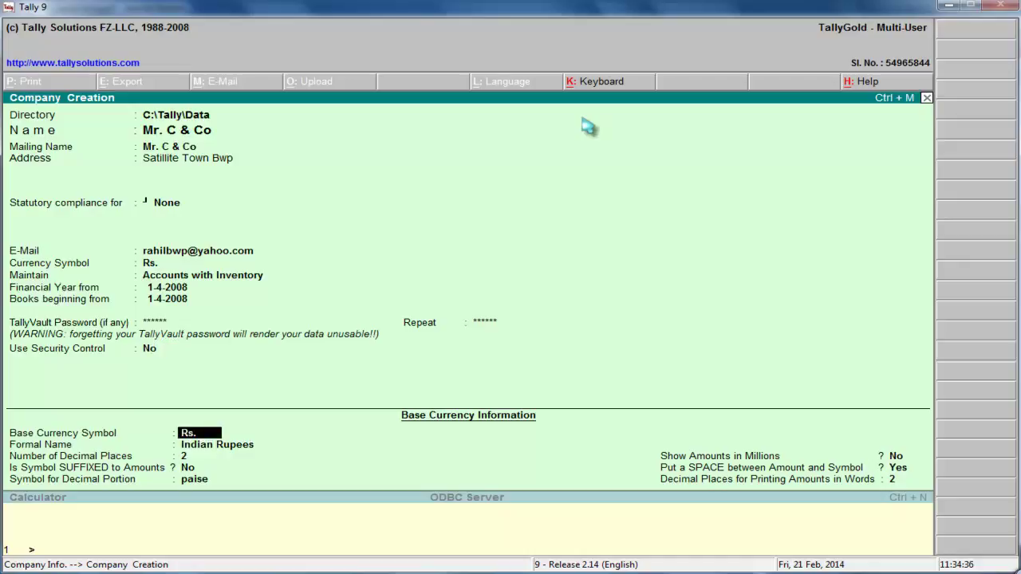
# Change the base currency formal name to Pkrs, keeping Rs., 2 decimal places and paise
pyautogui.press('Return')
pyautogui.write('P')
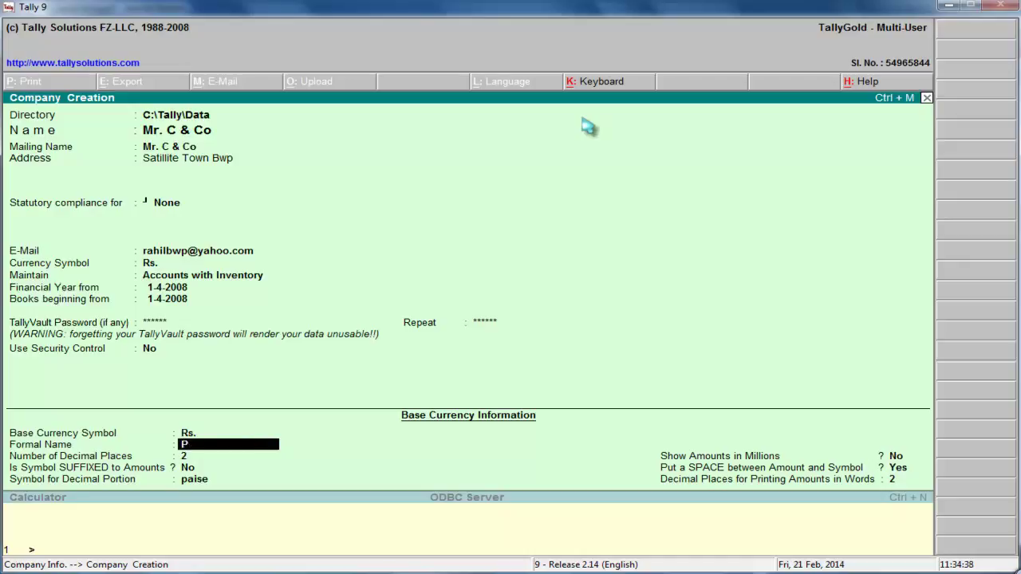
pyautogui.write('krs')
pyautogui.press('Return')
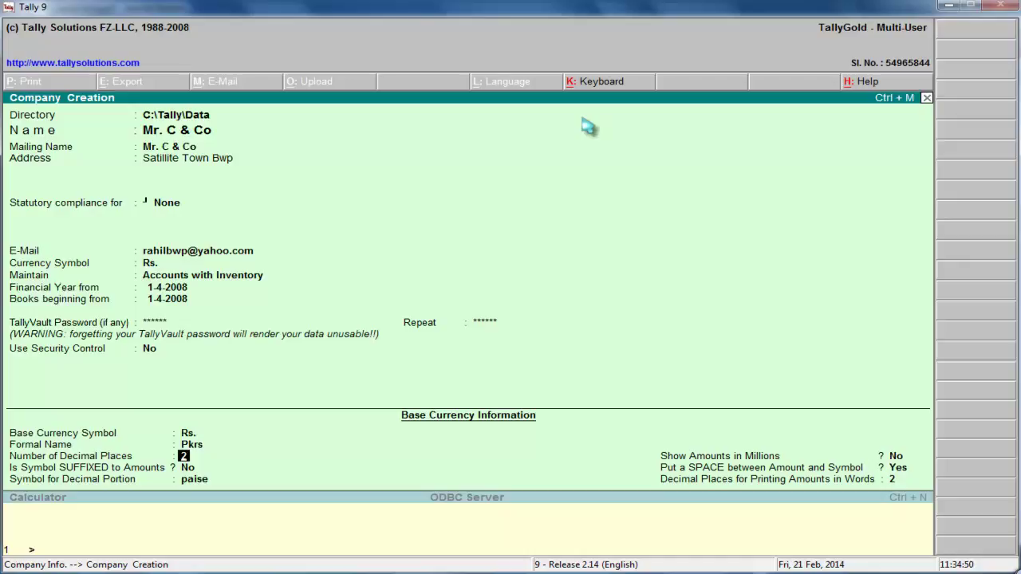
pyautogui.press('Return')
pyautogui.press('Return')
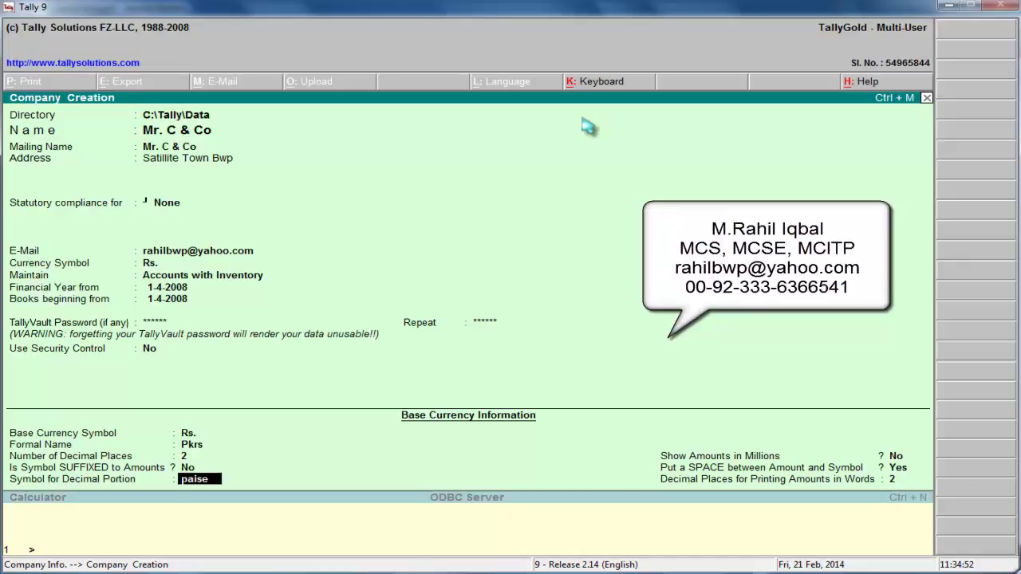
pyautogui.press('Return')
pyautogui.press('Return')
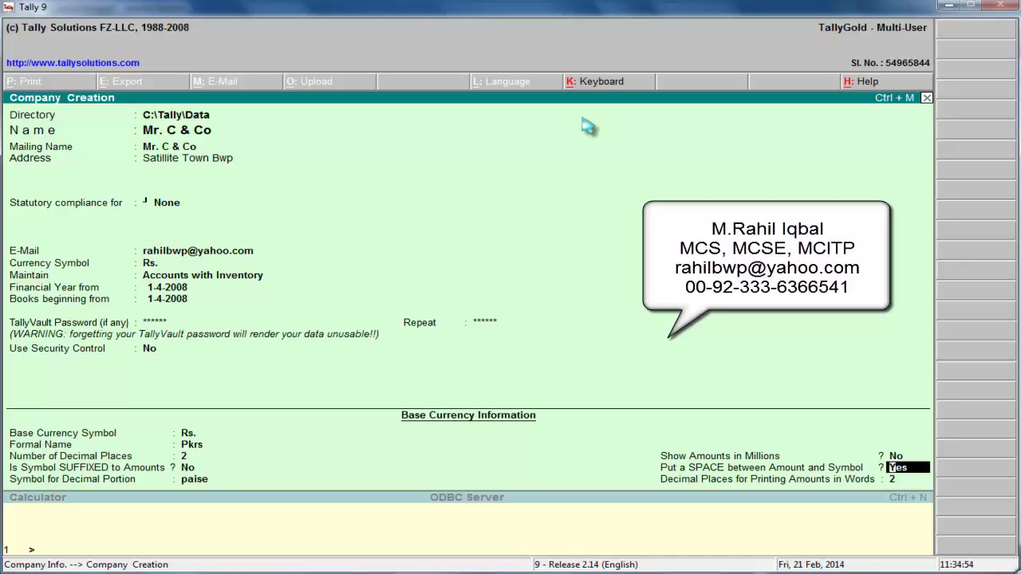
pyautogui.press('Return')
pyautogui.press('Return')
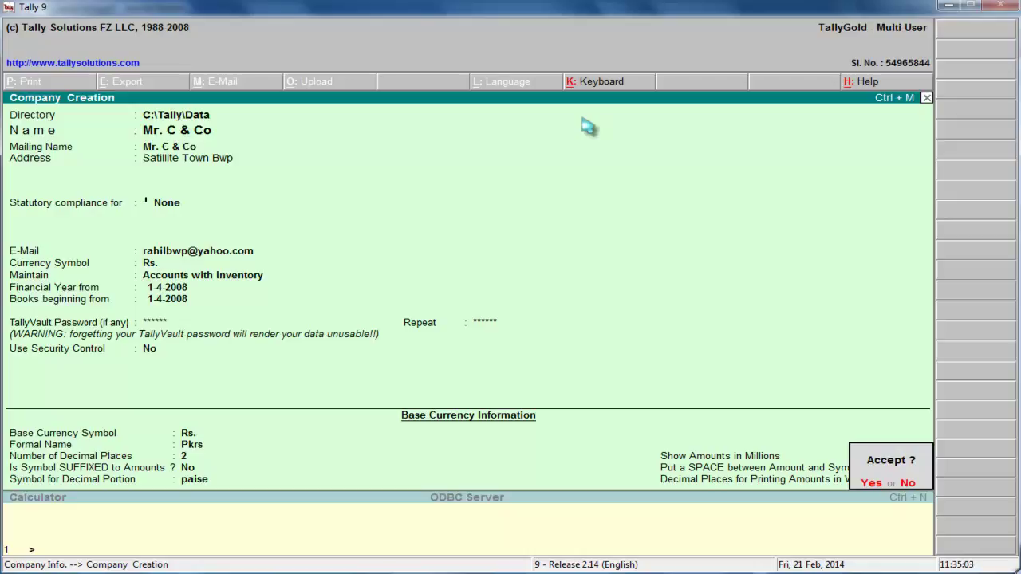
# Accept the company details and confirm the TallyVault password to create Mr. C & Co
pyautogui.press('Return')
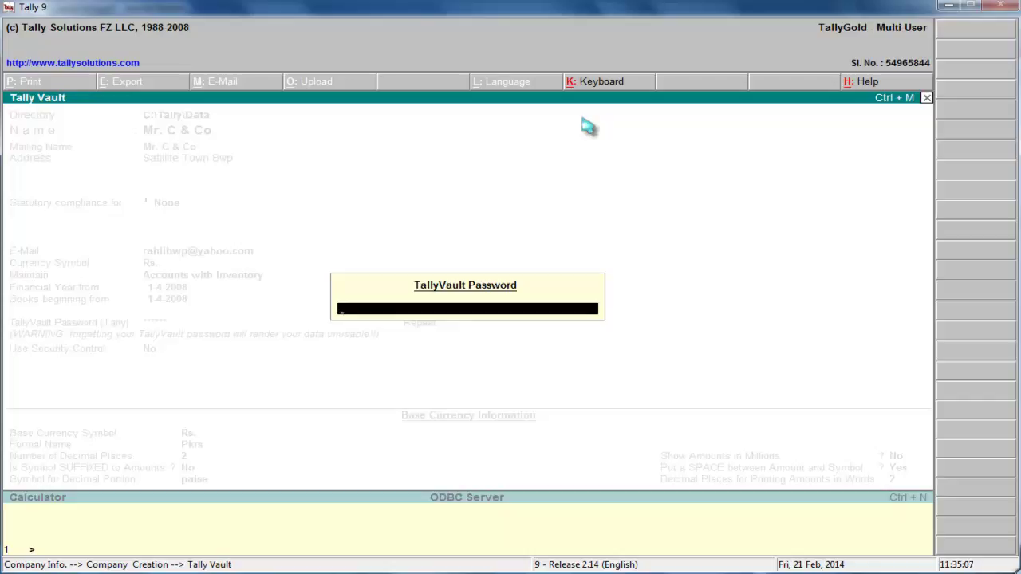
pyautogui.write('******')
pyautogui.press('Return')
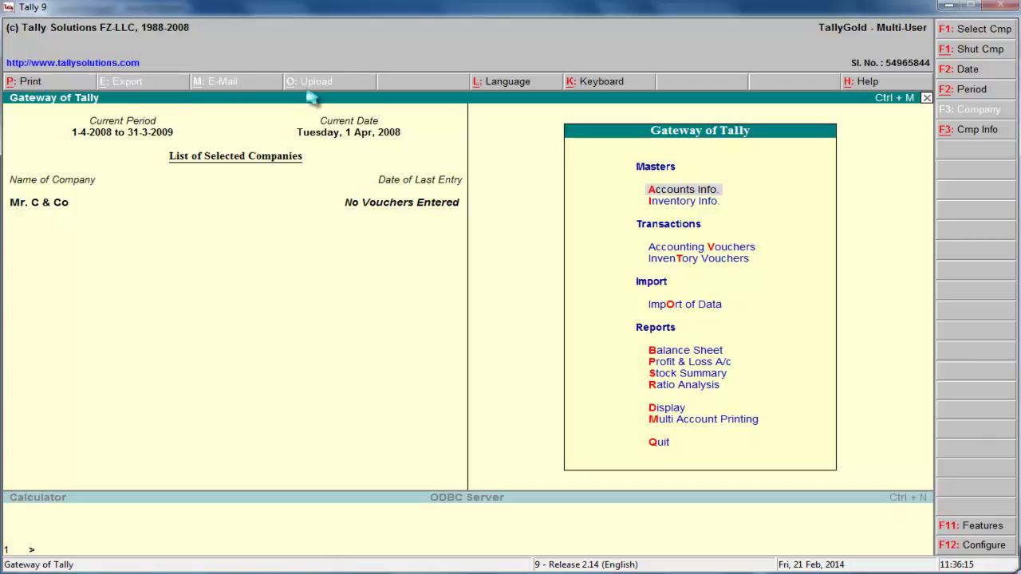
pyautogui.click(506, 85)
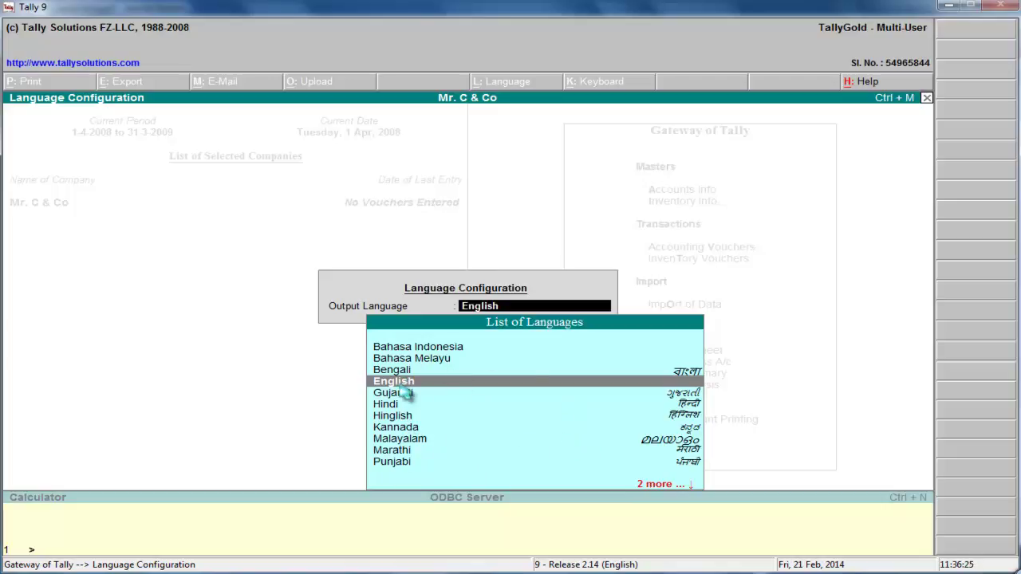
pyautogui.press('Return')
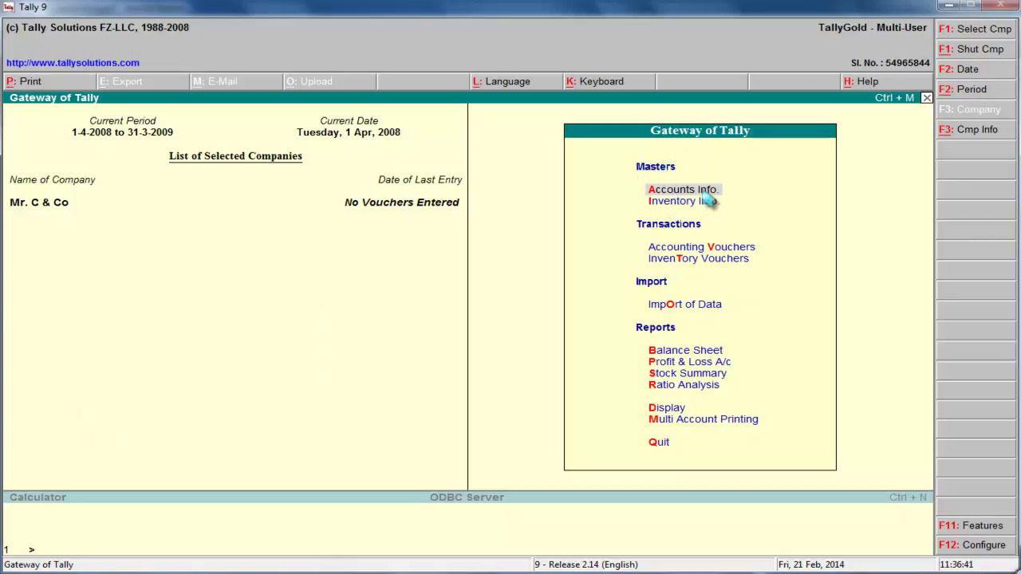
pyautogui.press('Down')
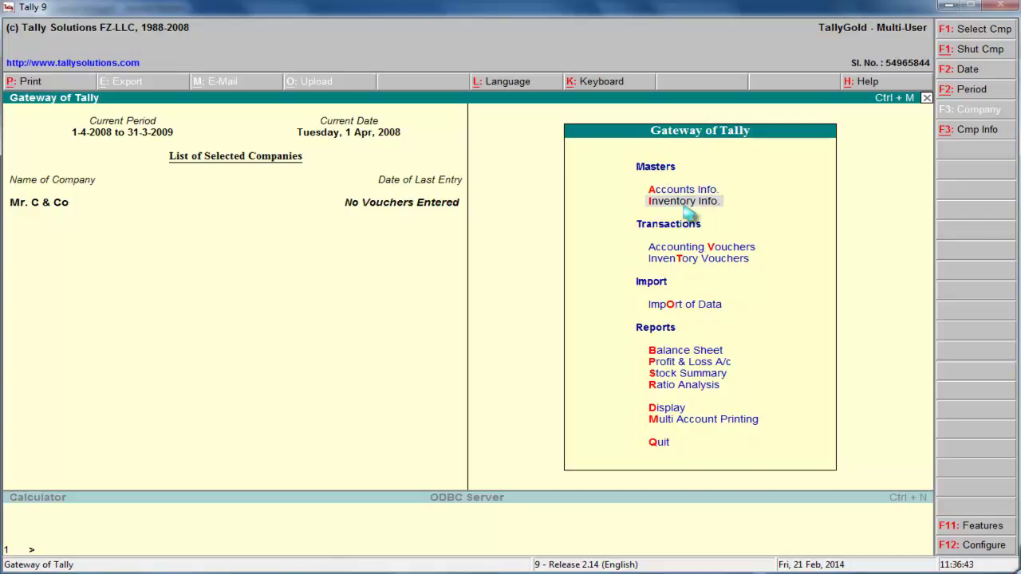
pyautogui.click(684, 192)
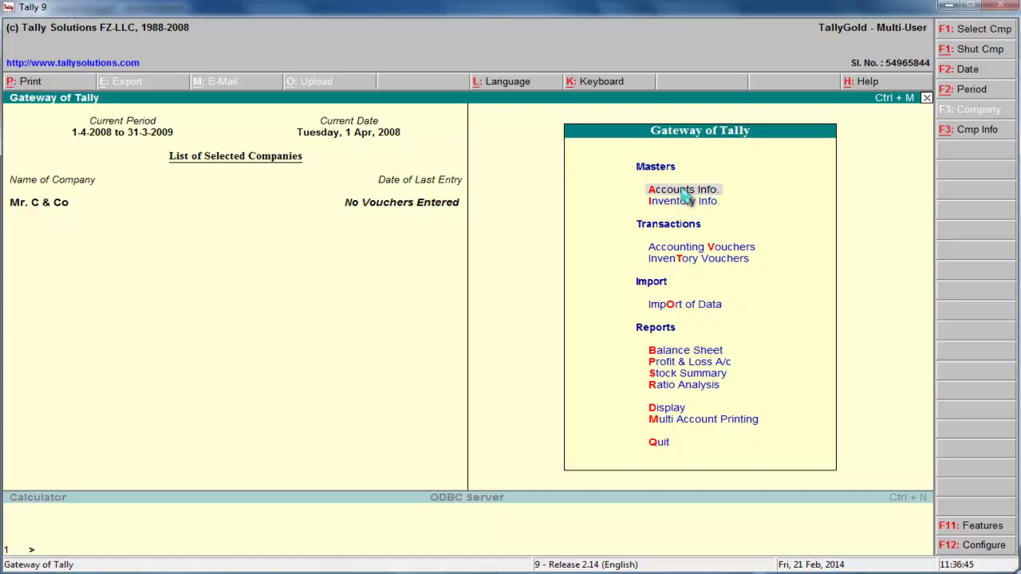
pyautogui.click(683, 204)
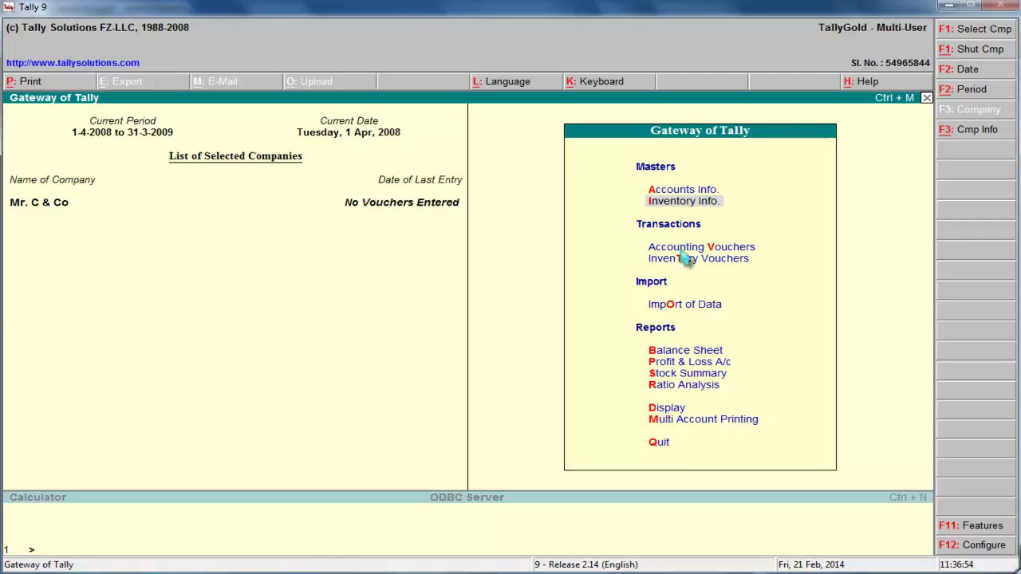
pyautogui.click(682, 249)
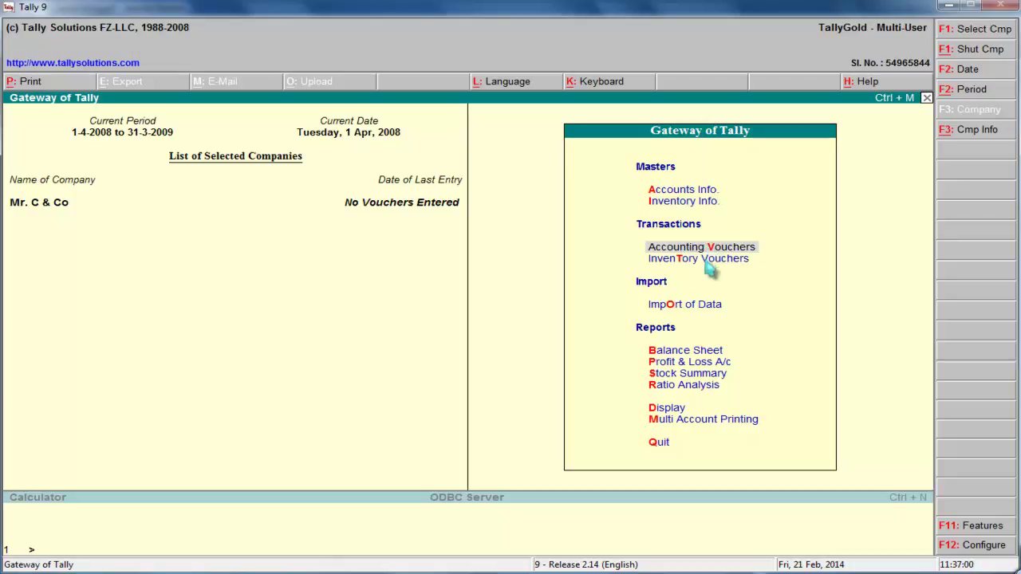
pyautogui.click(706, 262)
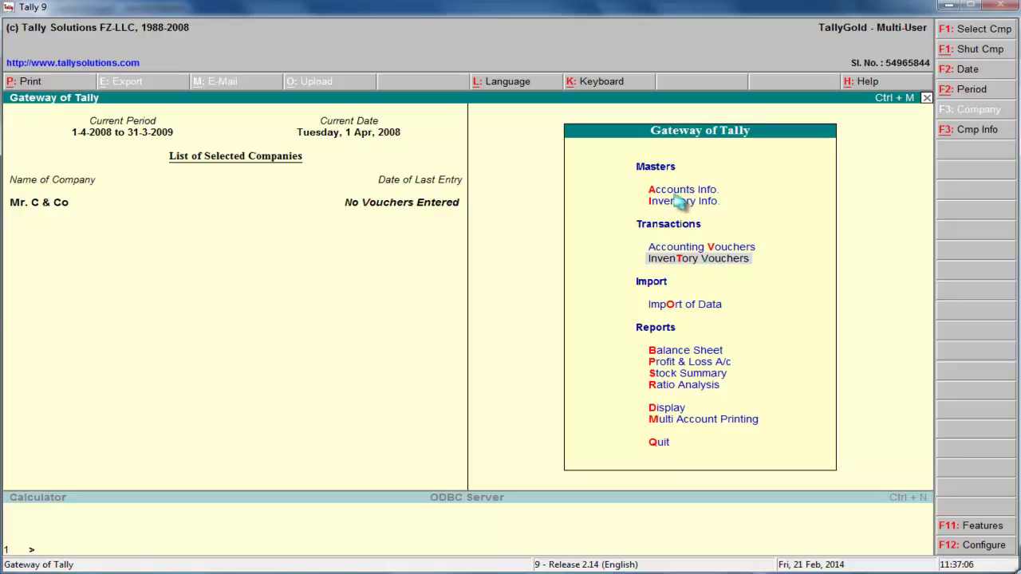
pyautogui.click(678, 199)
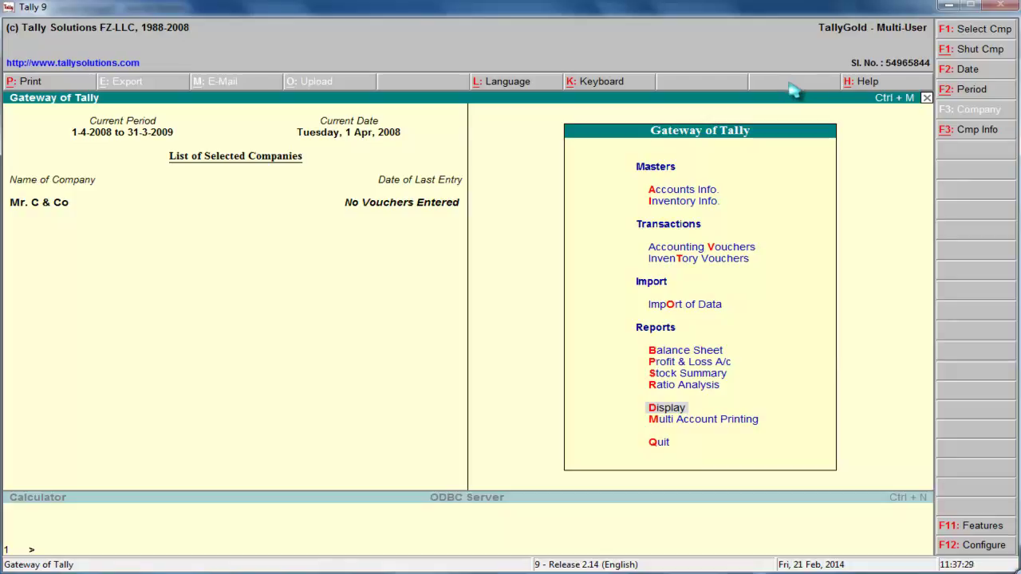
# Quit Tally, refresh the desktop, and minimise the accounts questions PDF
pyautogui.press('q')
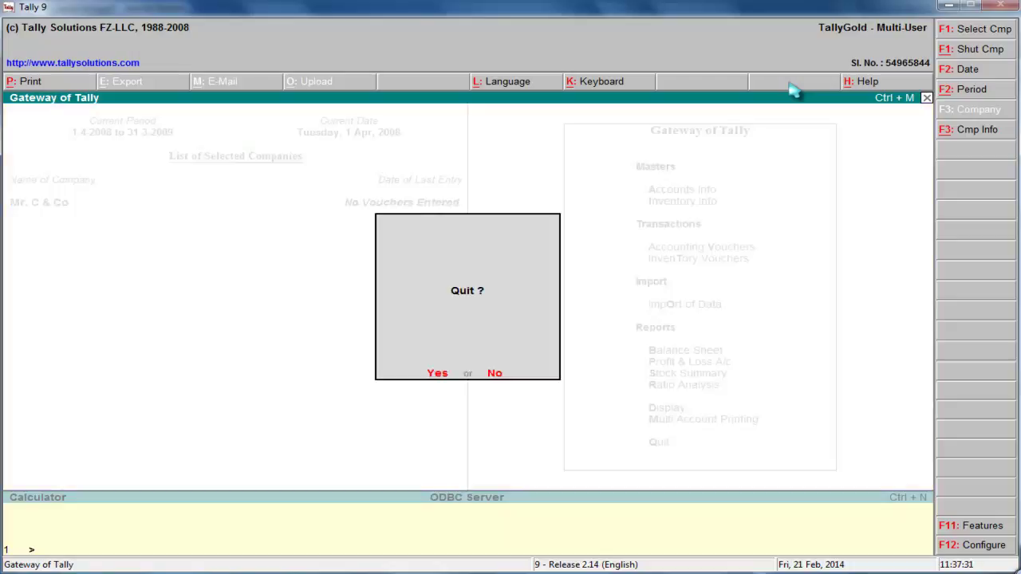
pyautogui.press('Return')
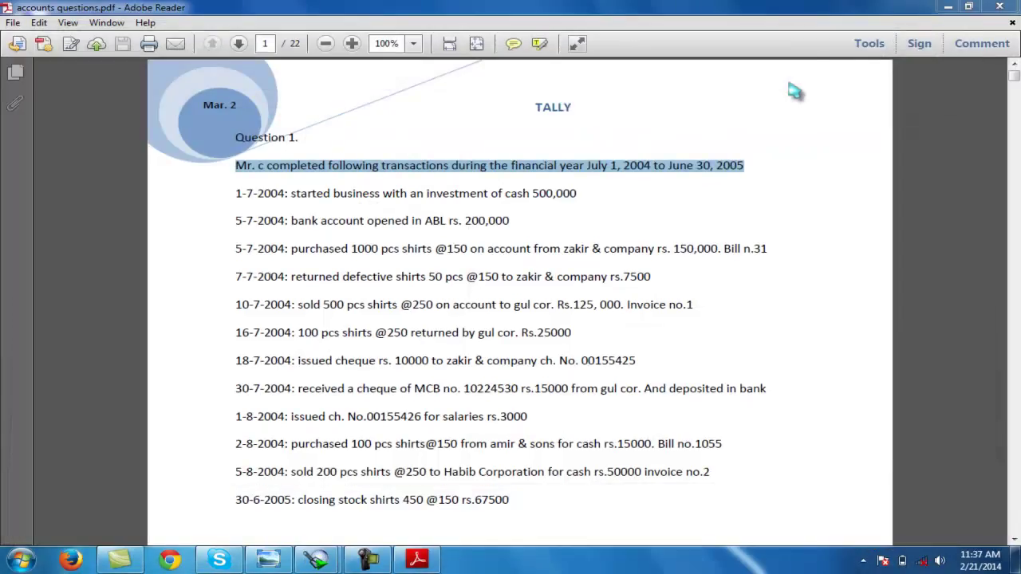
pyautogui.click(949, 8)
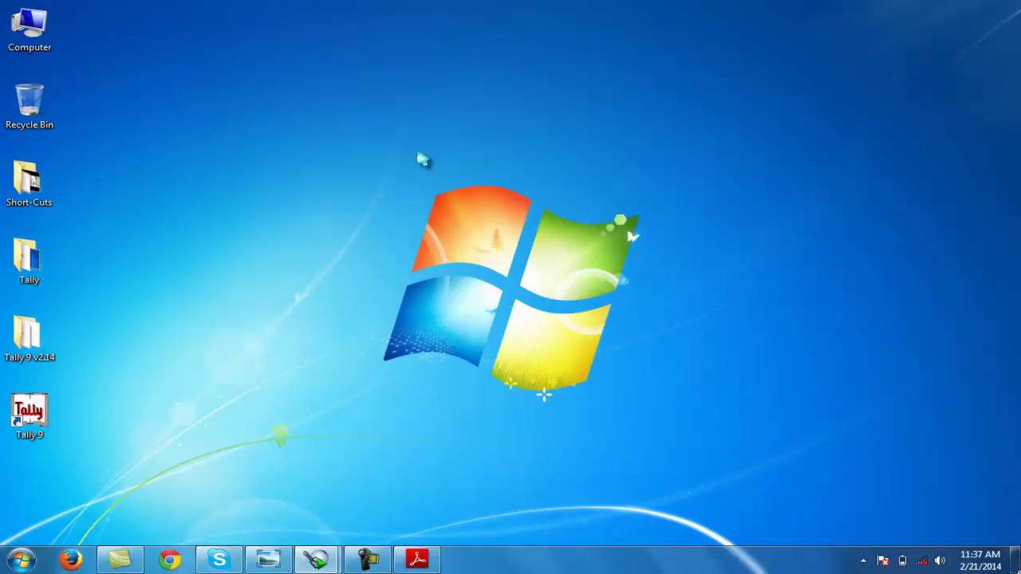
pyautogui.rightClick(166, 297)
pyautogui.click(205, 340)
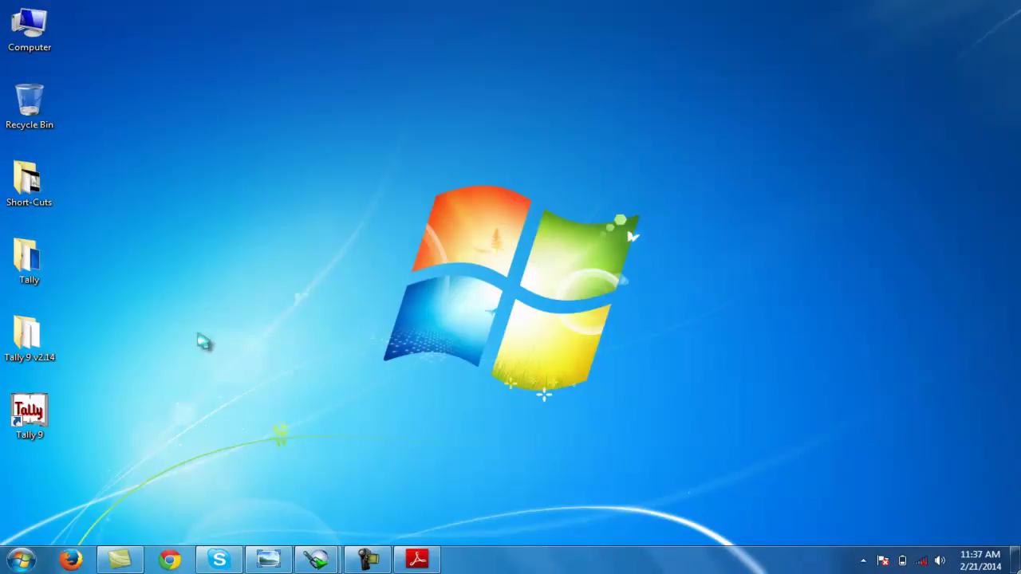
pyautogui.click(417, 558)
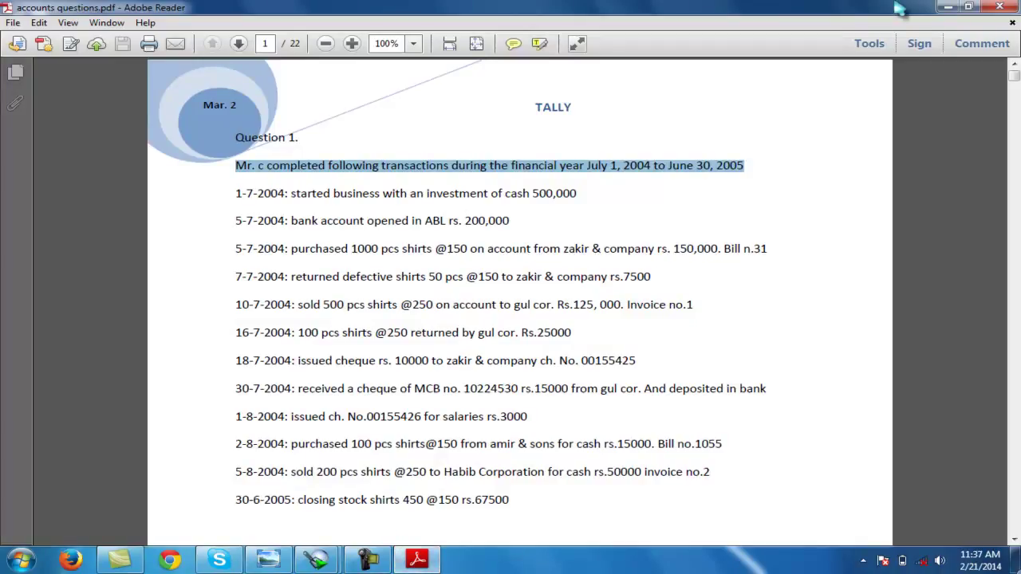
pyautogui.click(947, 7)
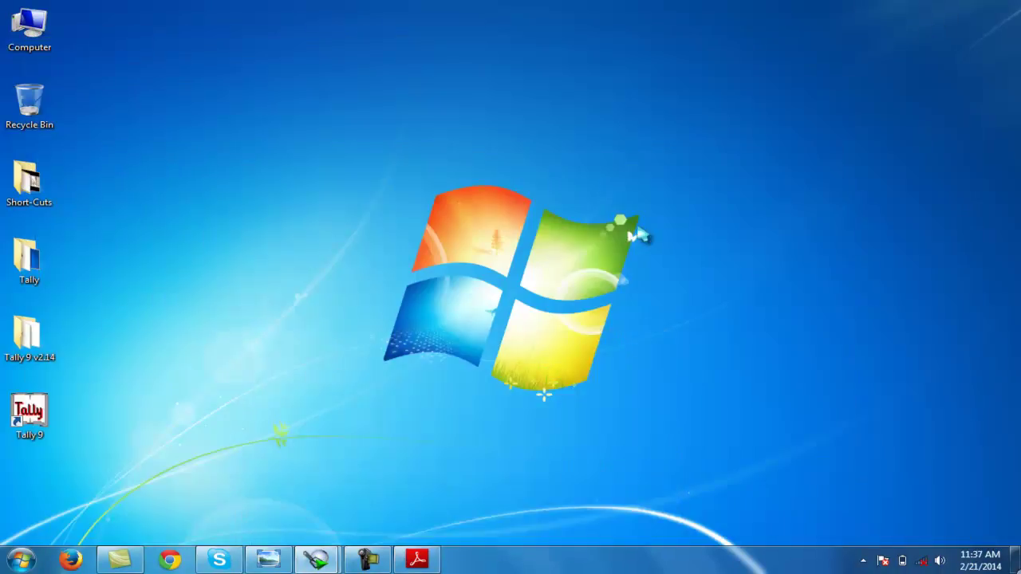